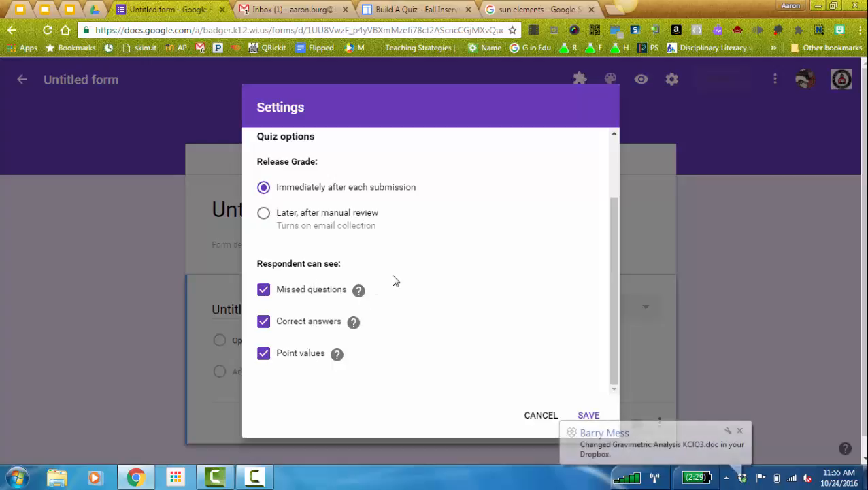
# Dismiss the Dropbox notification and turn on email address collection in the form's general settings
pyautogui.click(739, 431)
pyautogui.moveTo(359, 295)
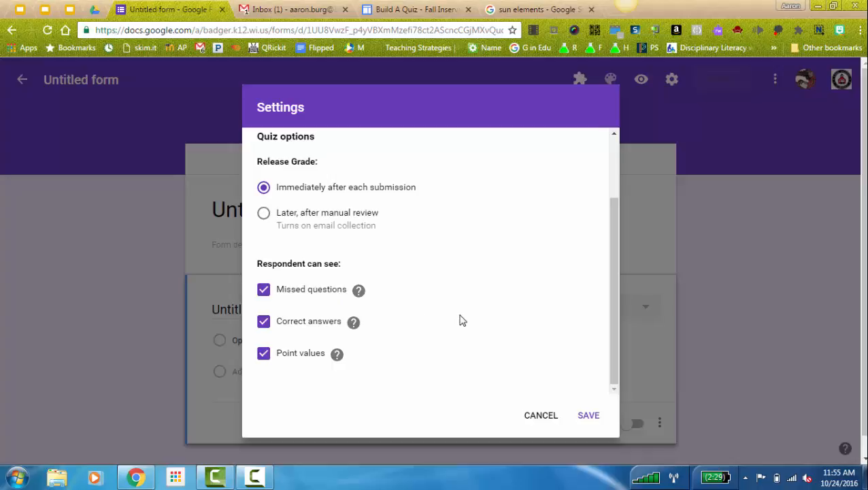
pyautogui.moveTo(609, 332); pyautogui.dragTo(615, 255)
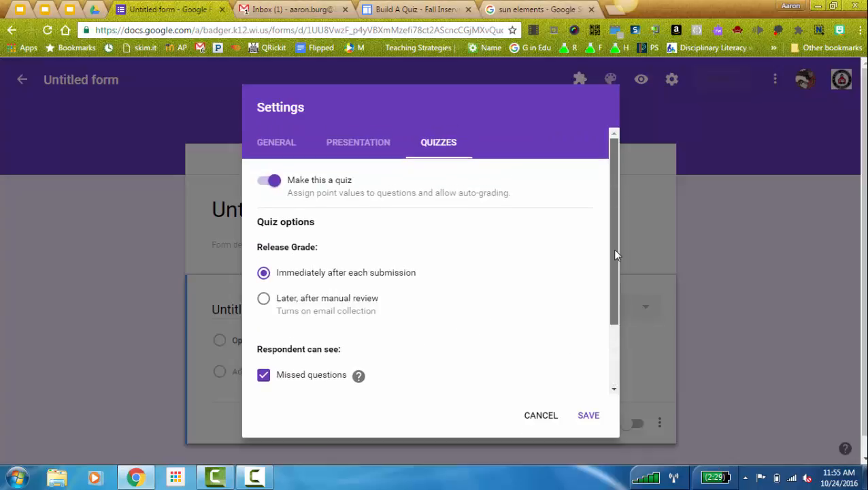
pyautogui.click(276, 149)
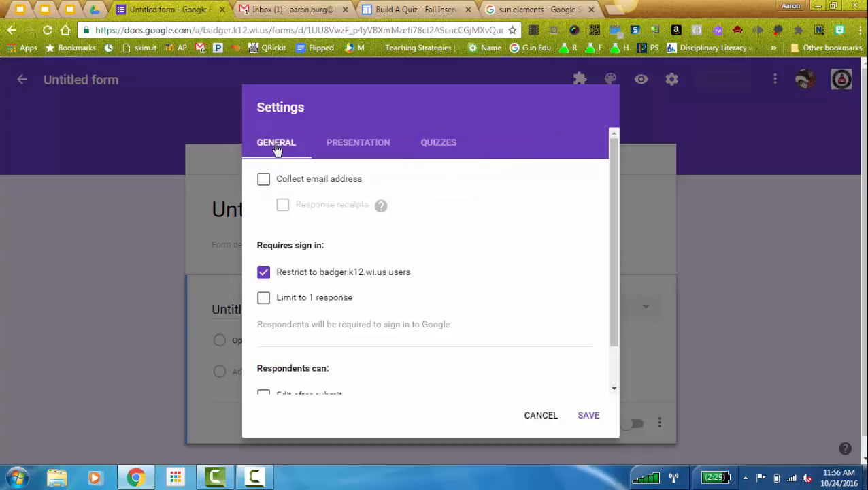
pyautogui.click(264, 181)
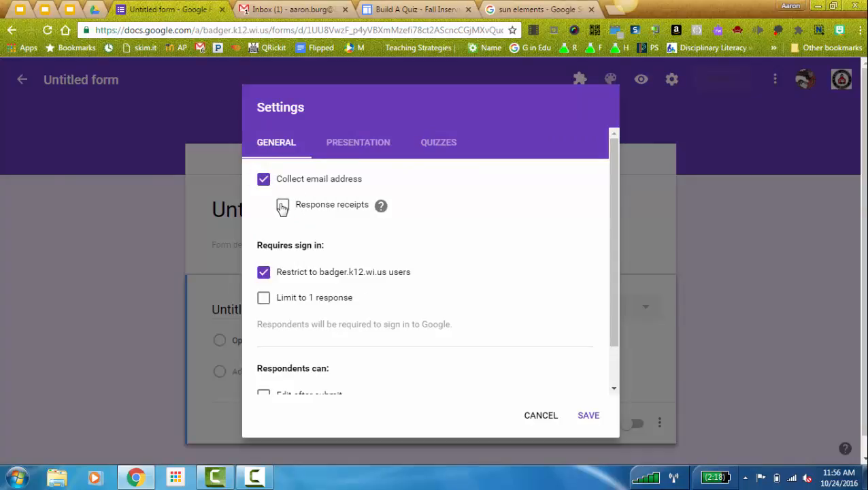
pyautogui.click(282, 206)
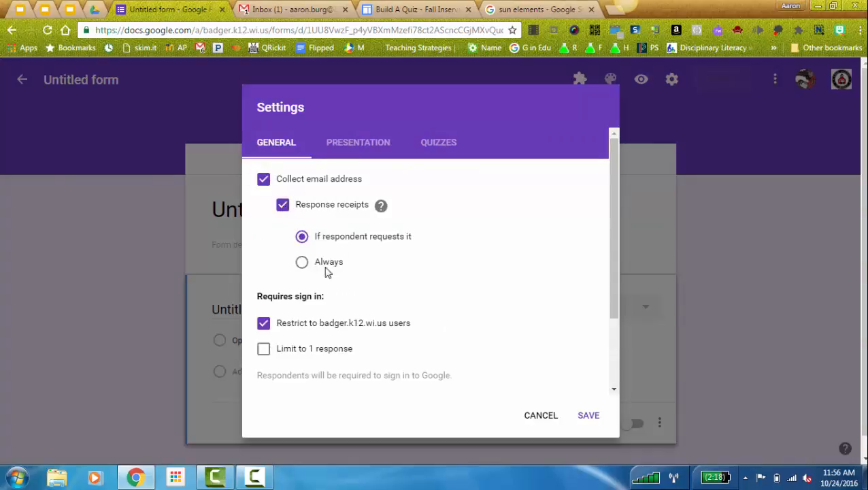
pyautogui.click(283, 207)
# Limit respondents to 1 response and save the form settings
pyautogui.scroll(-1, 310, 209)
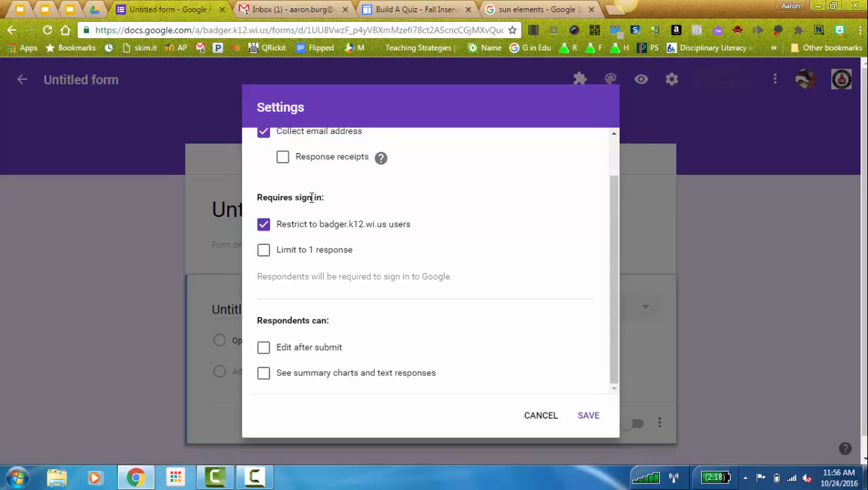
pyautogui.click(265, 251)
pyautogui.scroll(1, 316, 293)
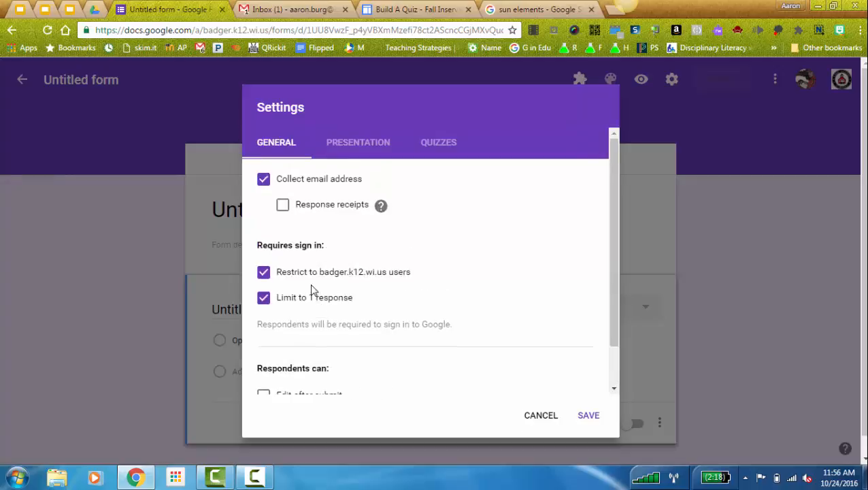
pyautogui.click(592, 417)
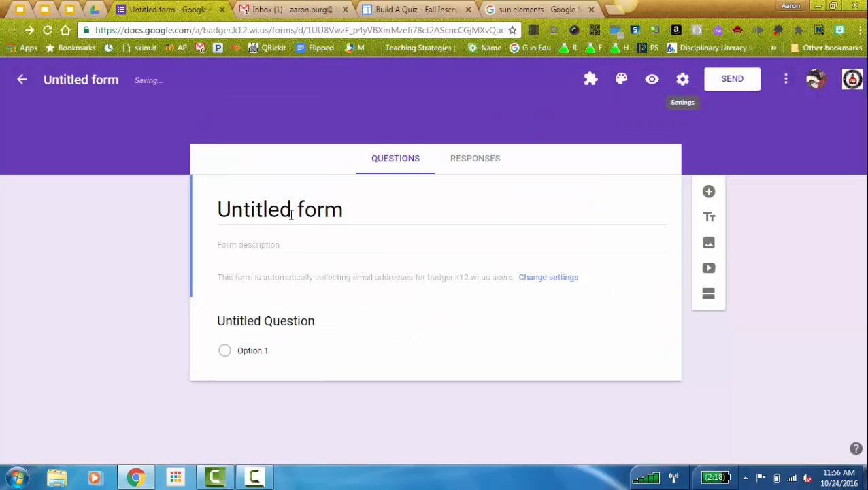
# Title the form "Test Quiz" and apply the same name to the form file
pyautogui.click(290, 212)
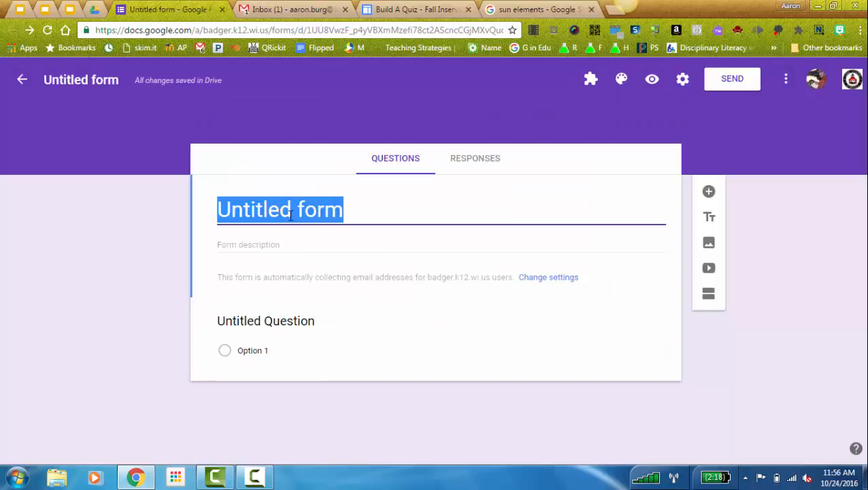
pyautogui.write('Test Quiz')
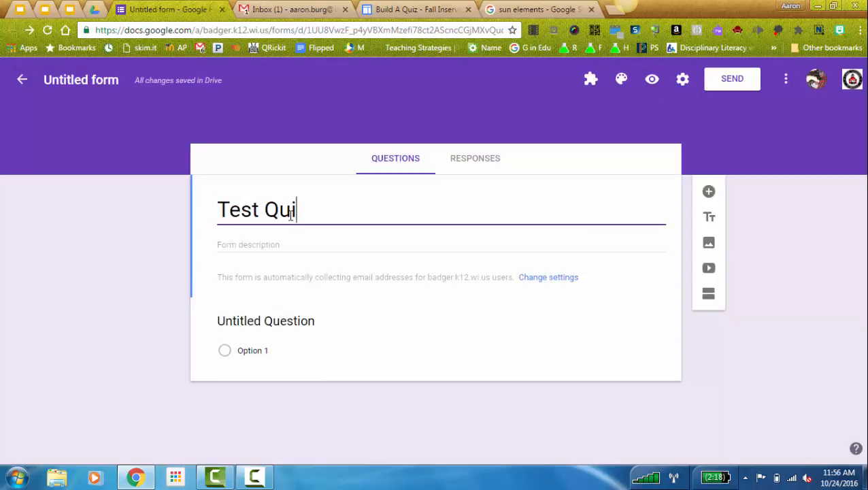
pyautogui.click(408, 242)
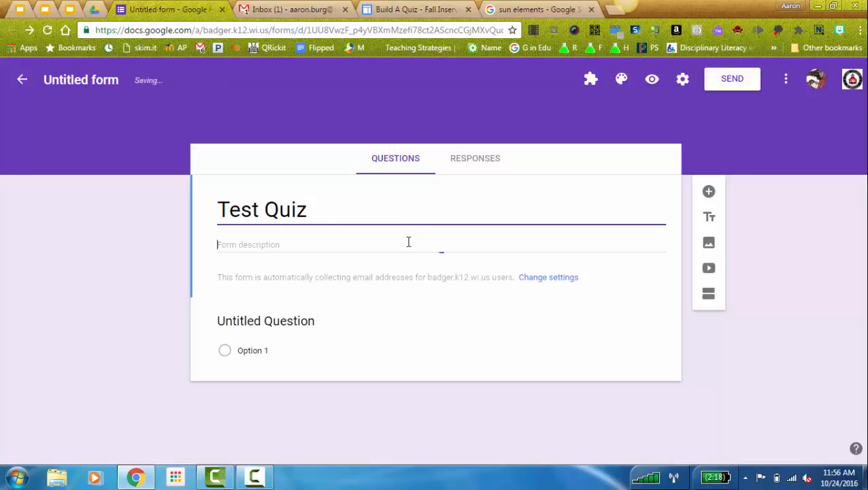
pyautogui.click(70, 80)
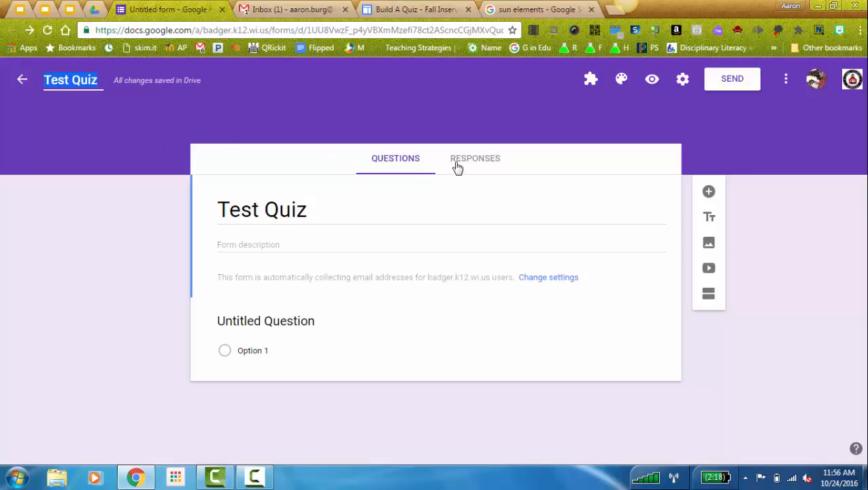
pyautogui.click(621, 80)
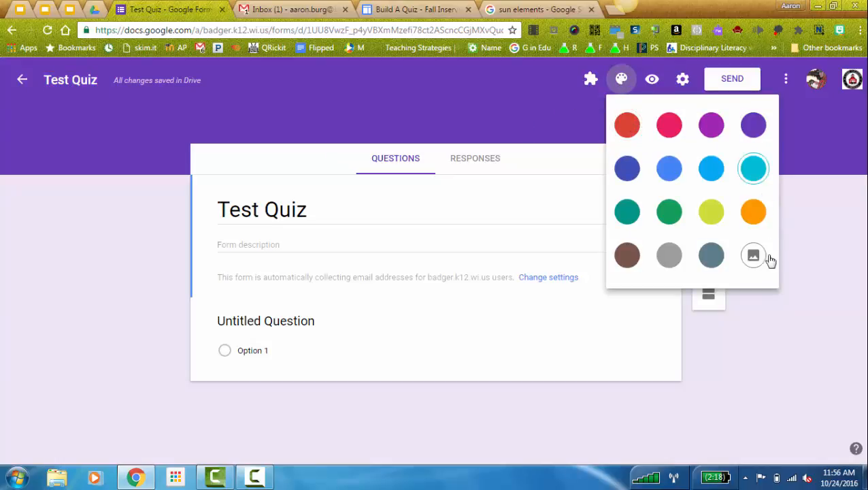
pyautogui.click(760, 261)
pyautogui.click(124, 266)
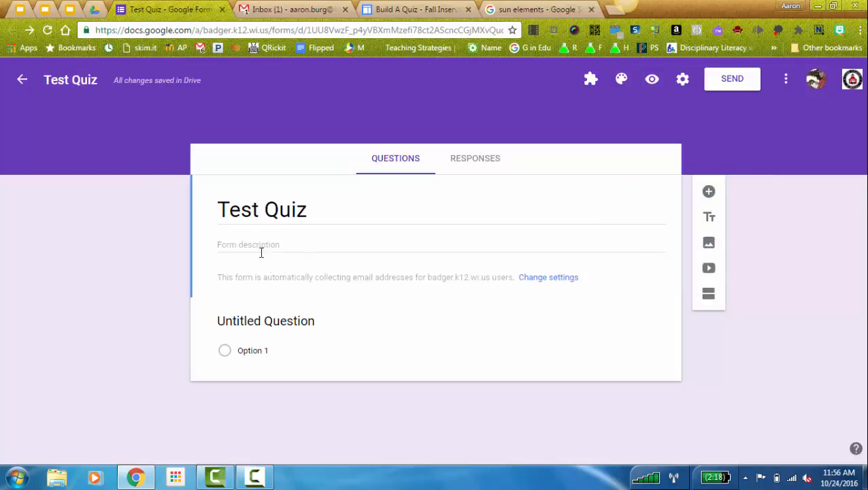
# Replace the untitled question's text with "What element is the main component of the sun?"
pyautogui.click(266, 322)
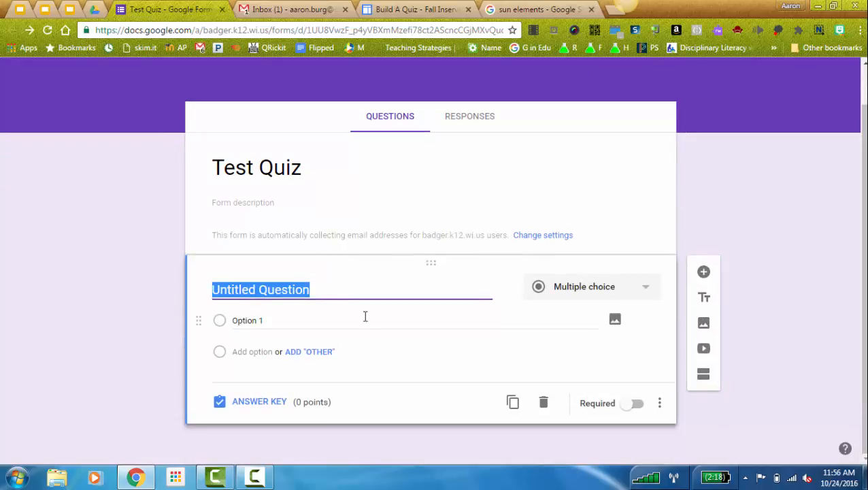
pyautogui.write('What ')
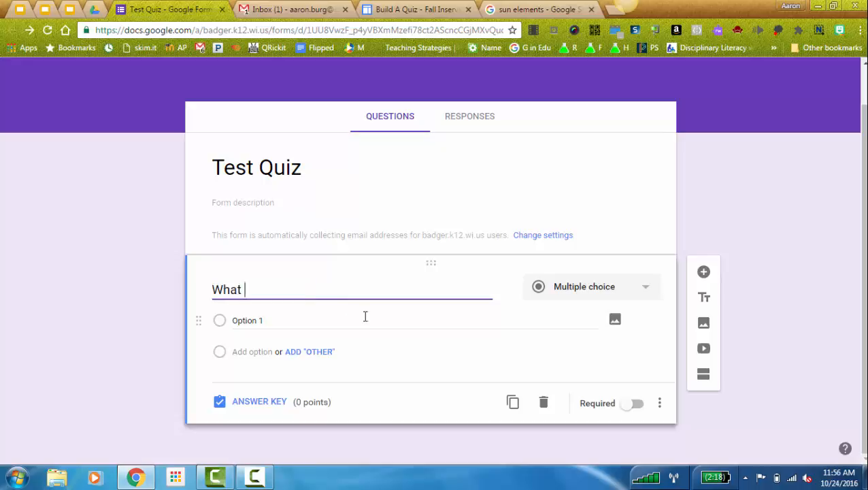
pyautogui.write('element is the main ')
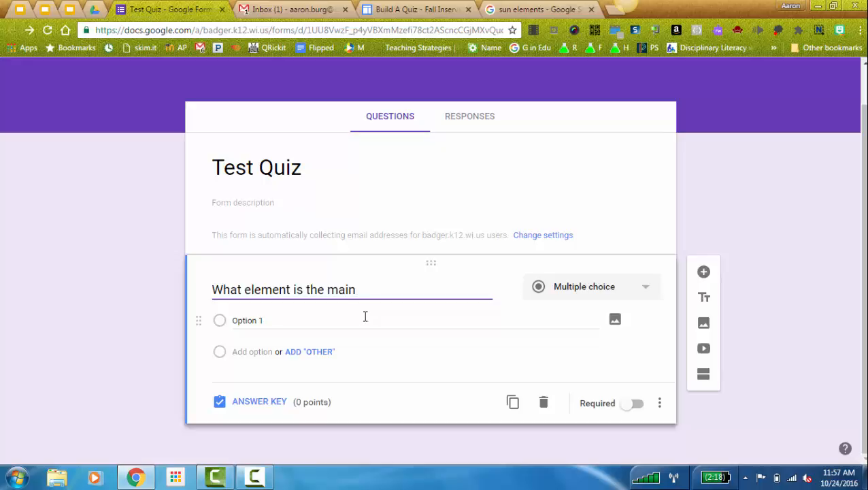
pyautogui.write('compoen')
pyautogui.write('nen')
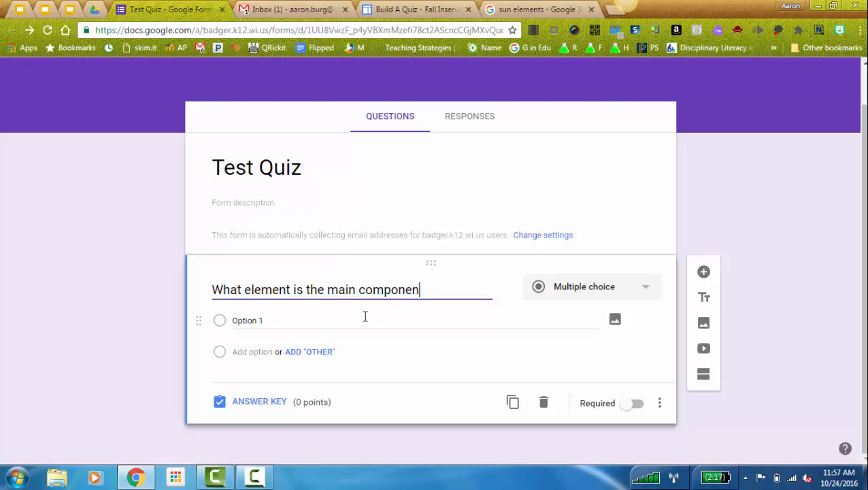
pyautogui.write('t of the sun?')
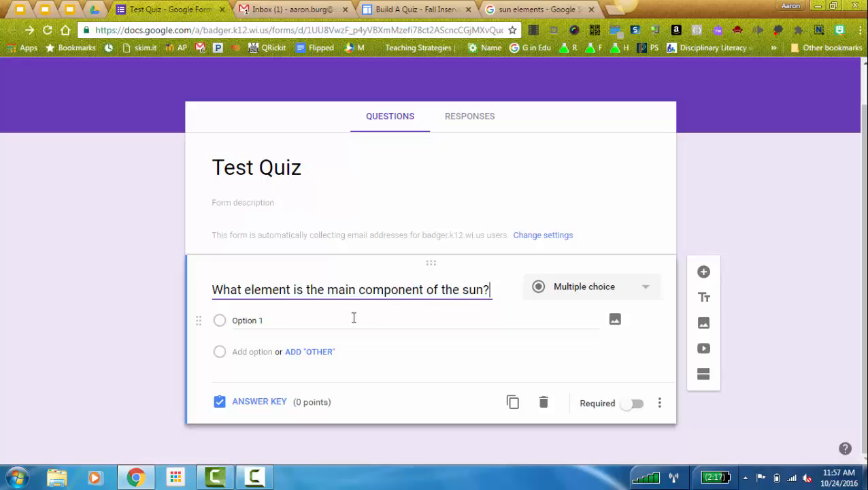
# Enter hydrogen, helium, carbon and oxygen as the multiple-choice options for the sun question
pyautogui.click(331, 323)
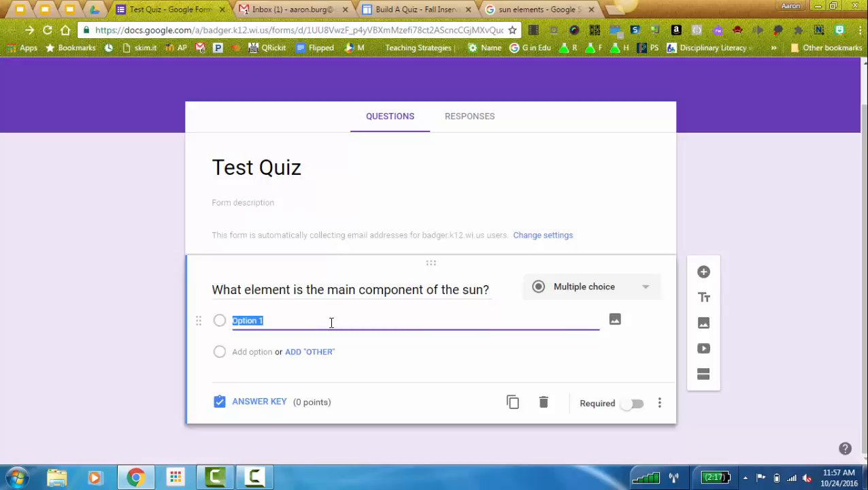
pyautogui.write('hydrogen')
pyautogui.press('Return')
pyautogui.write('helium')
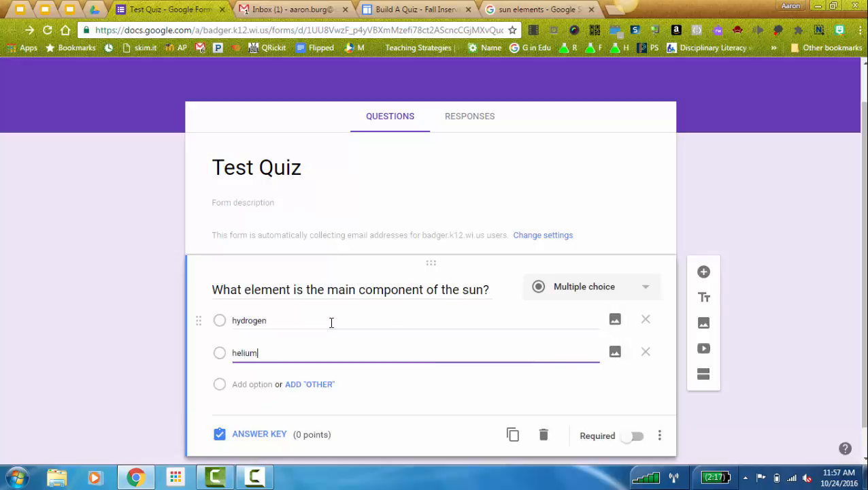
pyautogui.press('Return')
pyautogui.write('carbon')
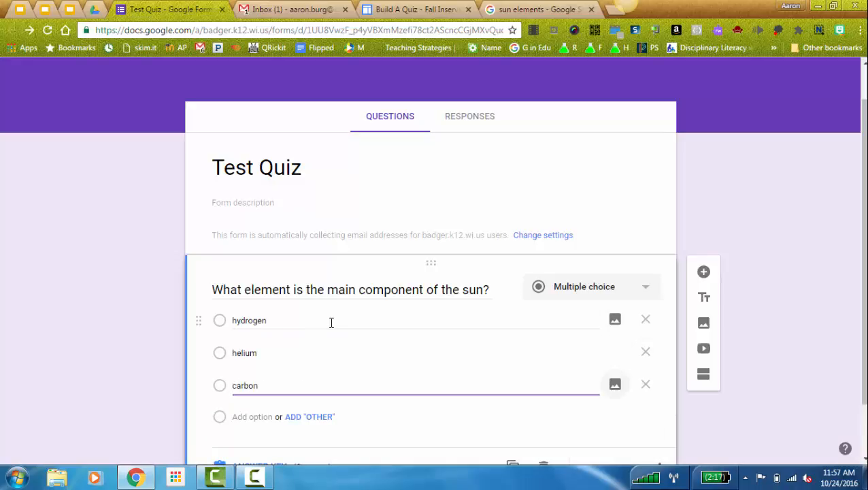
pyautogui.press('Return')
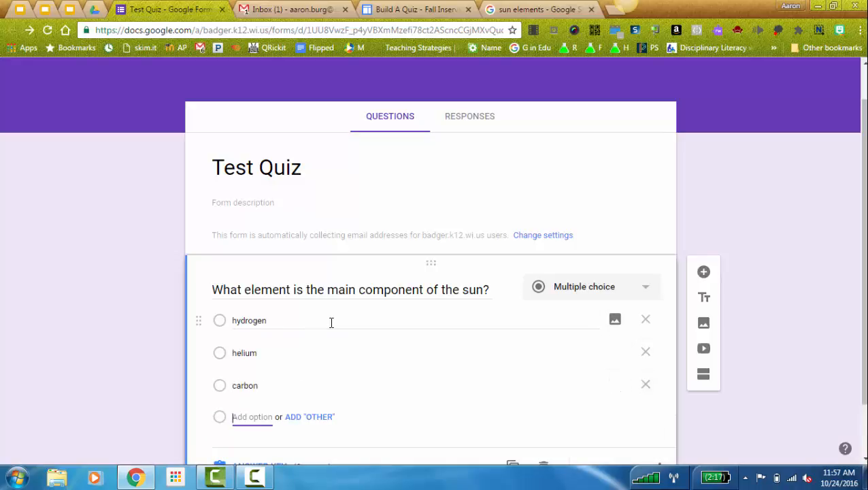
pyautogui.write('oxygen')
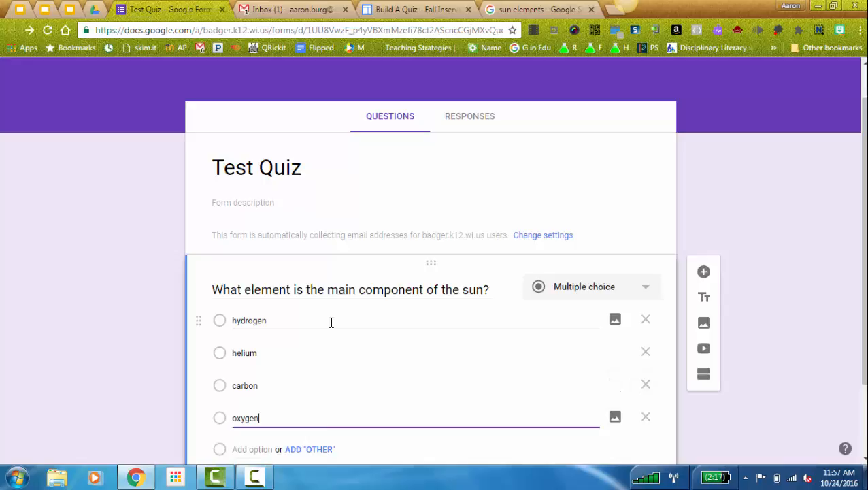
pyautogui.click(83, 284)
# Set hydrogen as the correct answer worth 1 point in the answer key, and return to editing the question
pyautogui.scroll(-2, 130, 236)
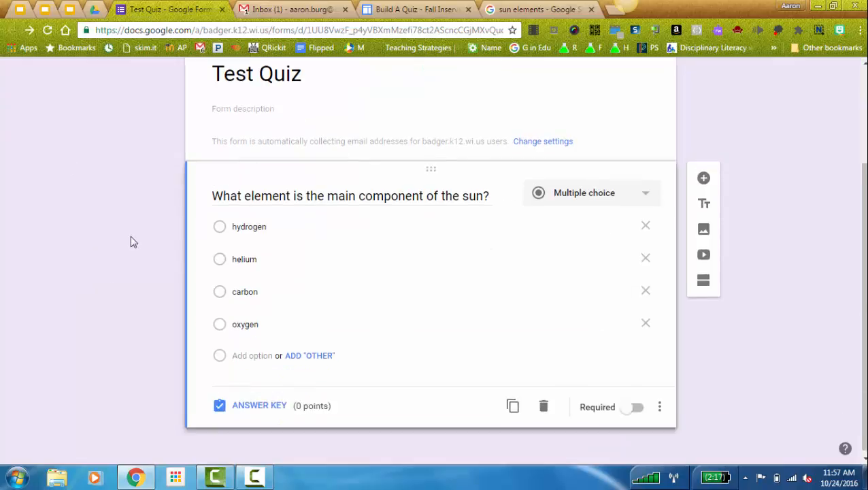
pyautogui.click(257, 404)
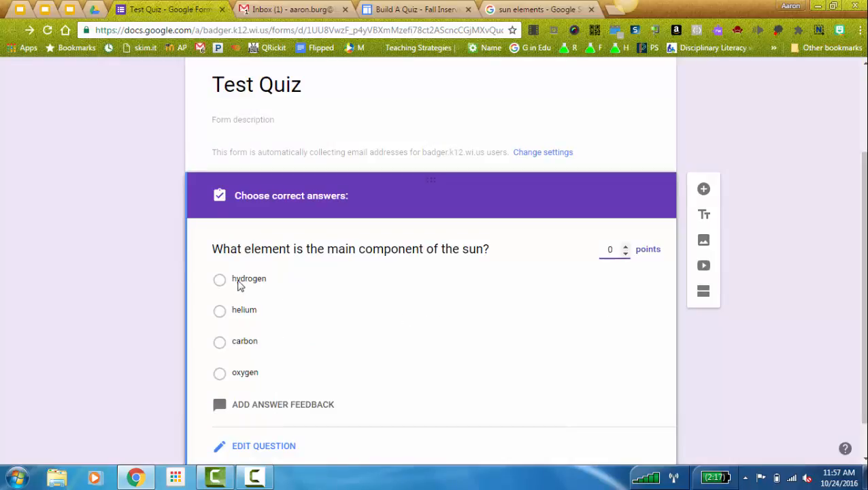
pyautogui.click(219, 279)
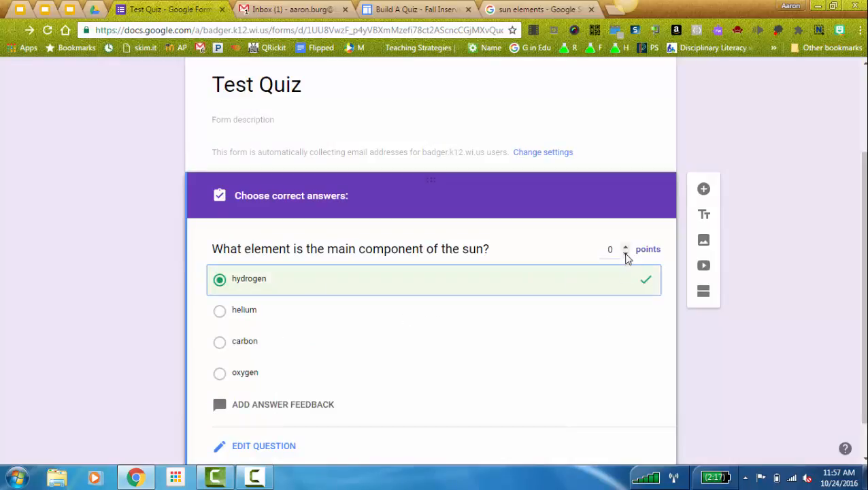
pyautogui.click(626, 249)
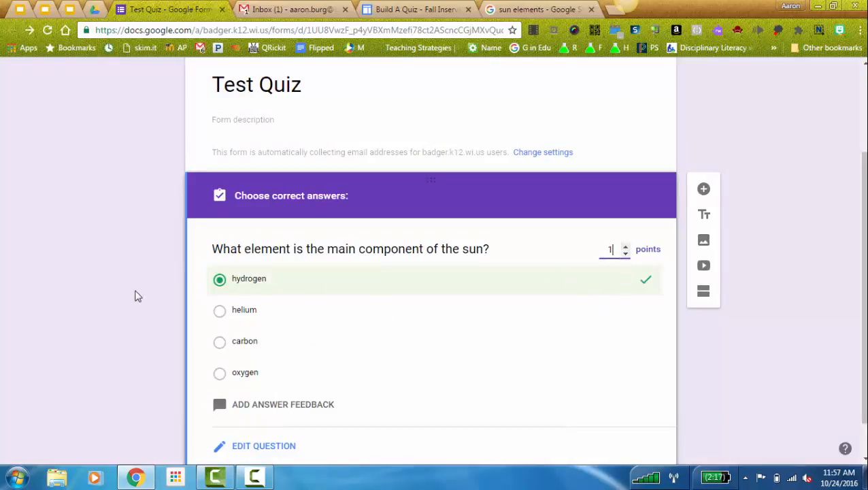
pyautogui.scroll(-1, 148, 305)
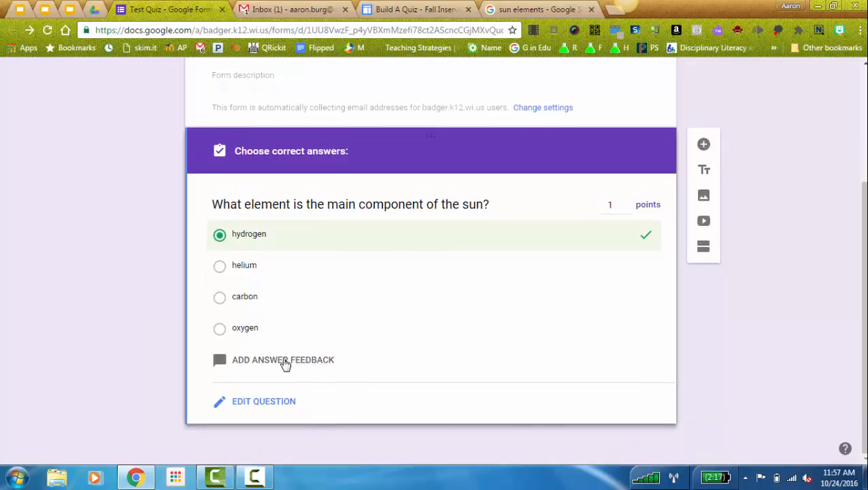
pyautogui.click(265, 403)
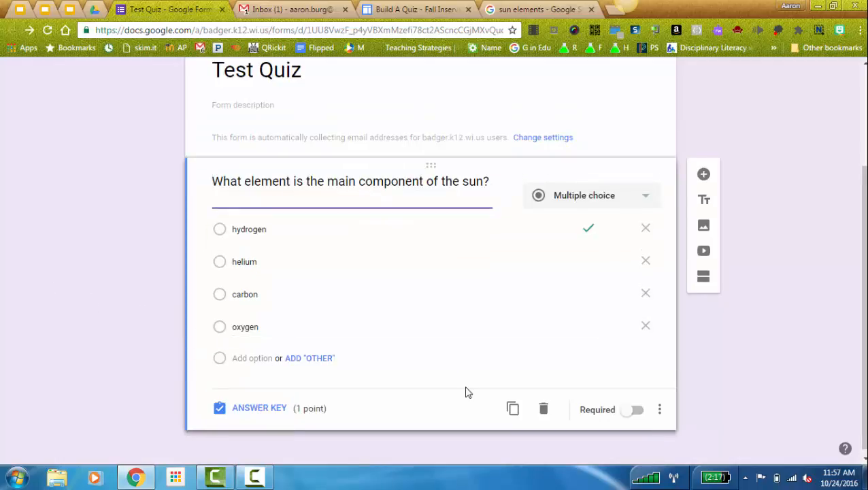
# Duplicate the sun question, including its options and answer key
pyautogui.click(513, 411)
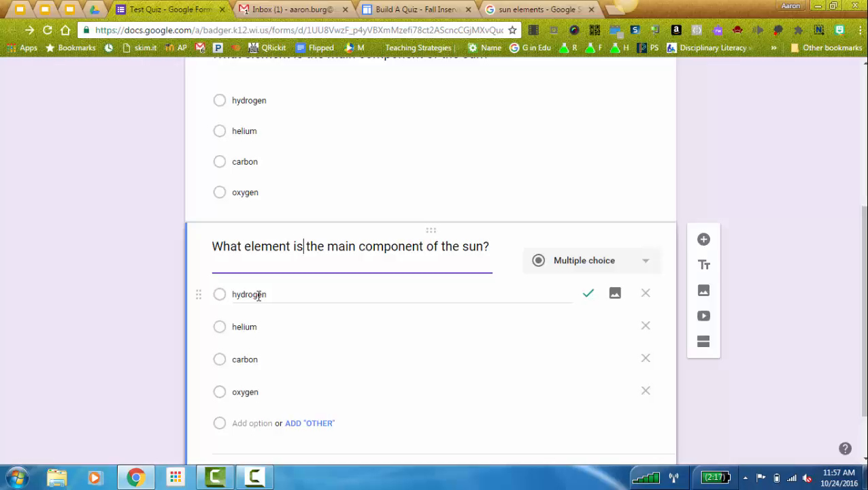
pyautogui.scroll(2, 381, 257)
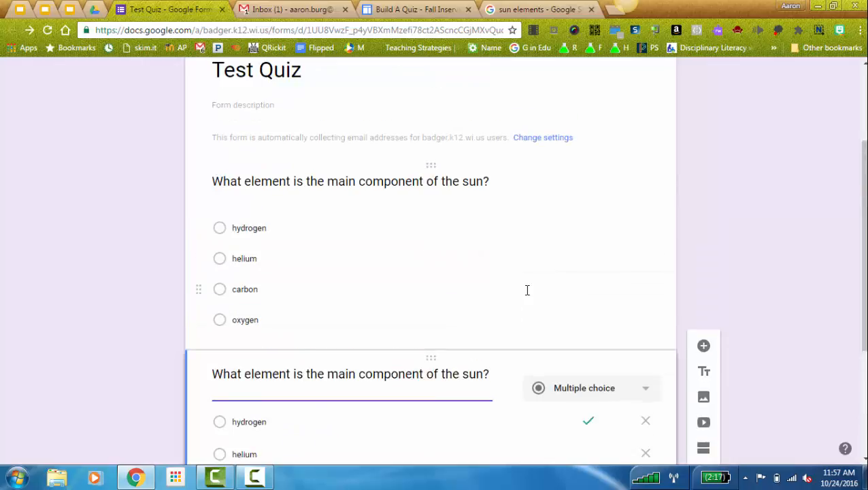
# Open the first sun question for editing and examine the available question types without changing its type
pyautogui.click(528, 290)
pyautogui.scroll(-1, 619, 252)
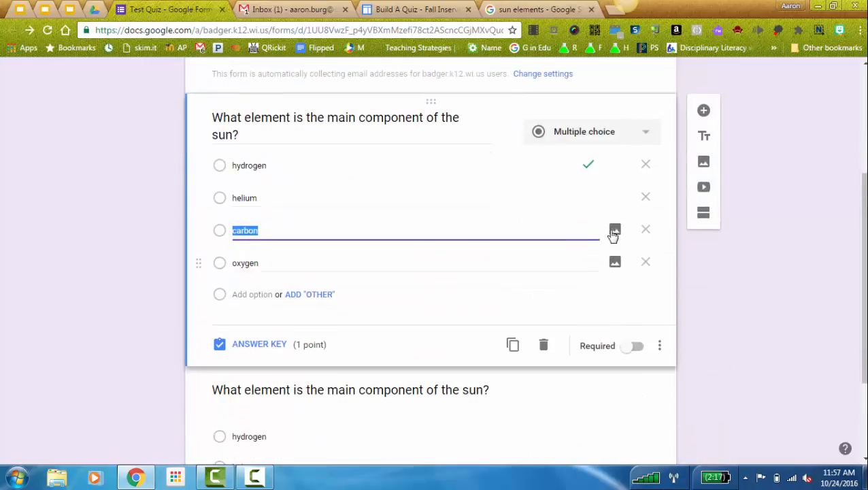
pyautogui.click(640, 138)
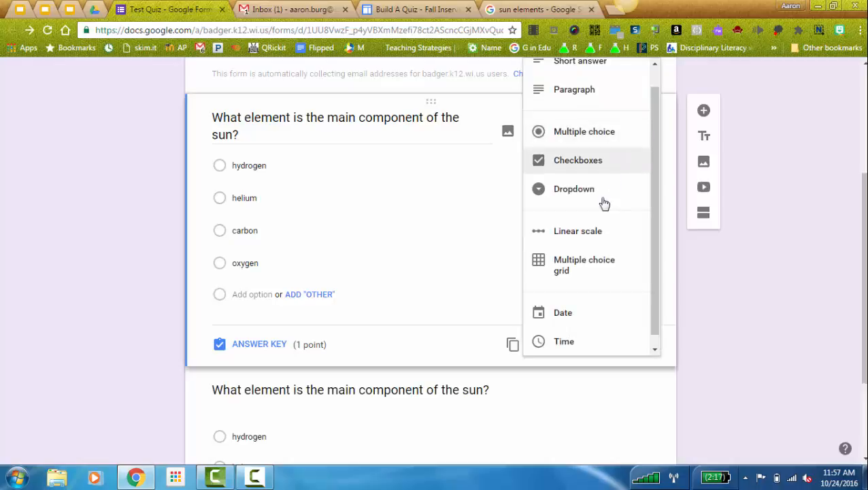
pyautogui.moveTo(657, 208); pyautogui.dragTo(651, 194)
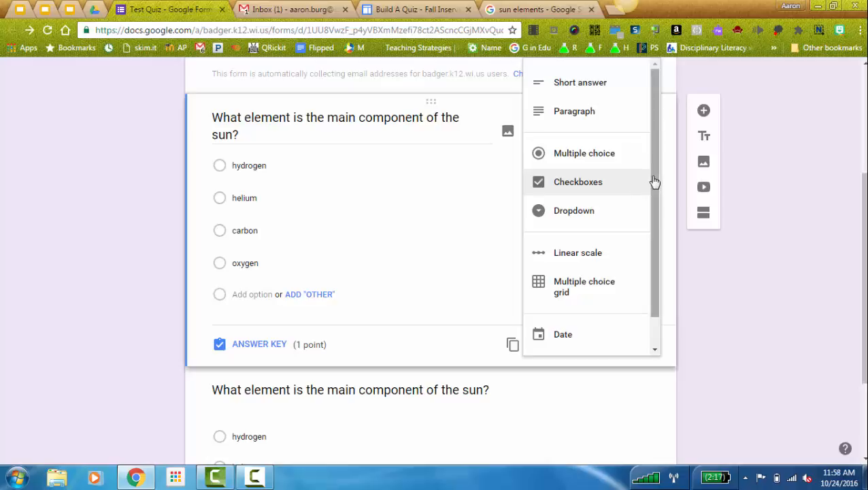
pyautogui.scroll(-1, 657, 183)
pyautogui.click(430, 198)
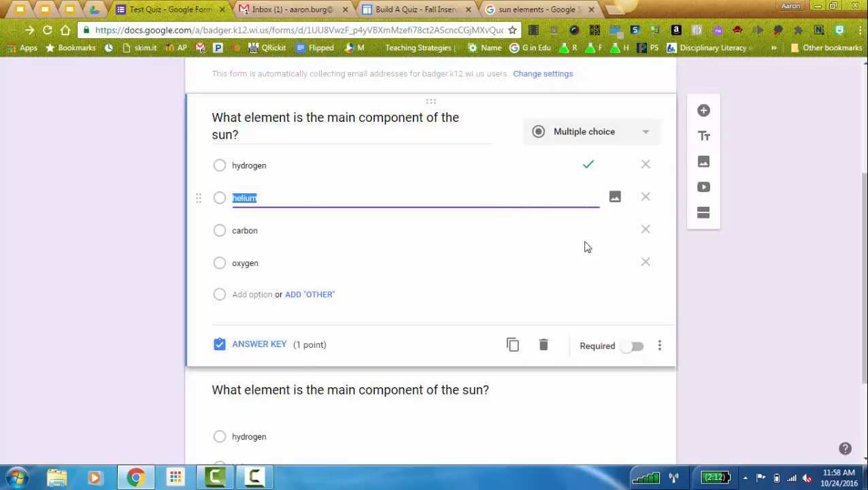
# Make the first sun question required and turn on shuffled option order for it
pyautogui.click(637, 347)
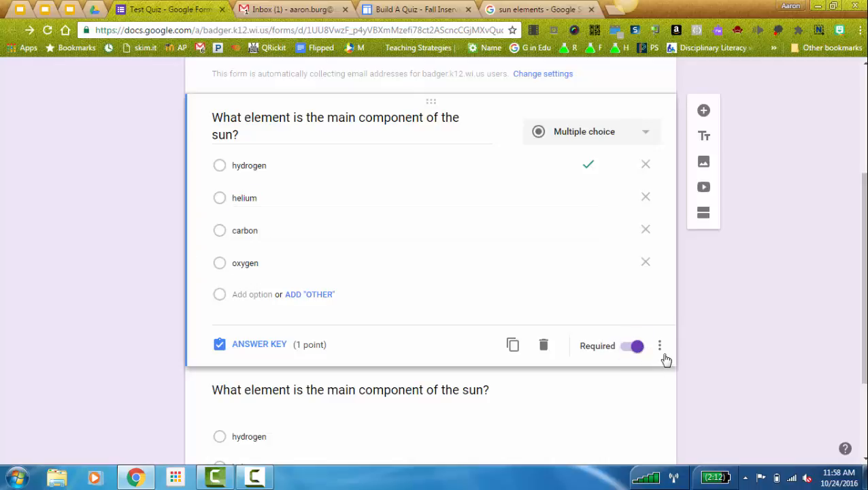
pyautogui.click(660, 346)
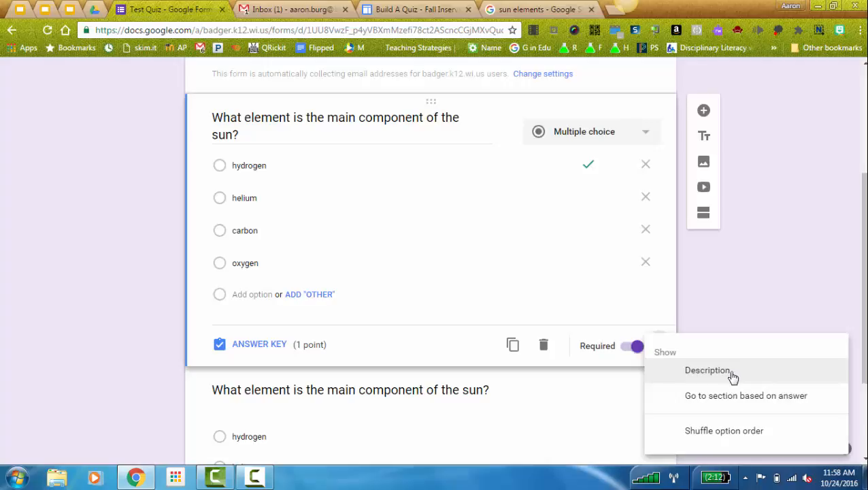
pyautogui.scroll(-2, 732, 376)
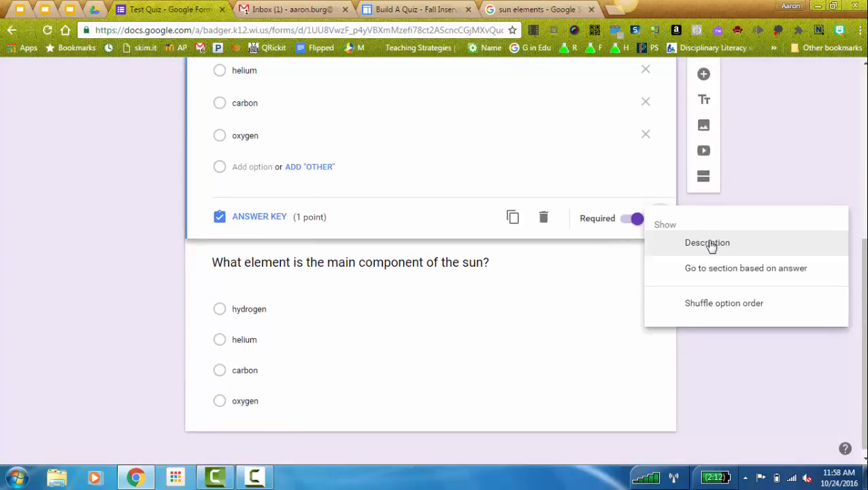
pyautogui.click(718, 304)
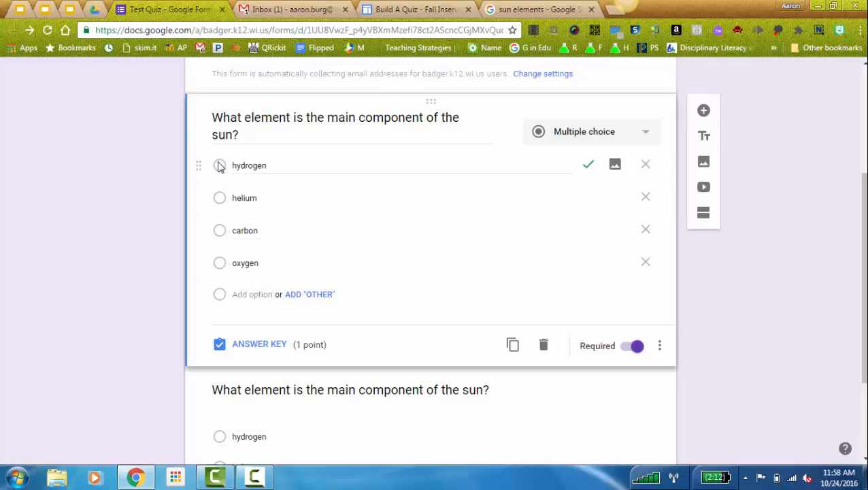
# Turn on Shuffle question order in the form's presentation settings and save the settings
pyautogui.scroll(3, 456, 226)
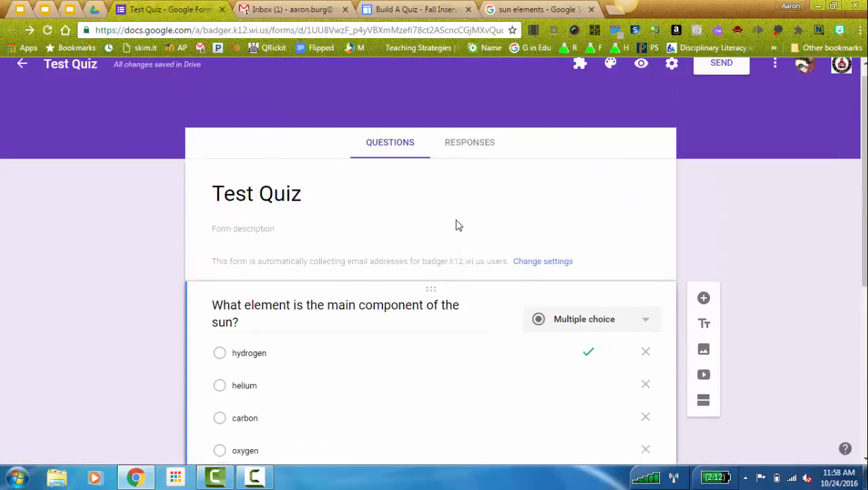
pyautogui.scroll(-5, 479, 304)
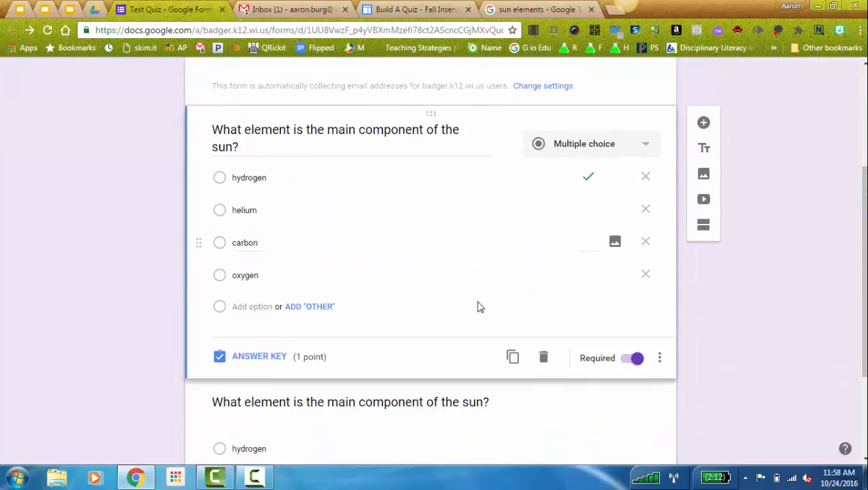
pyautogui.scroll(5, 449, 215)
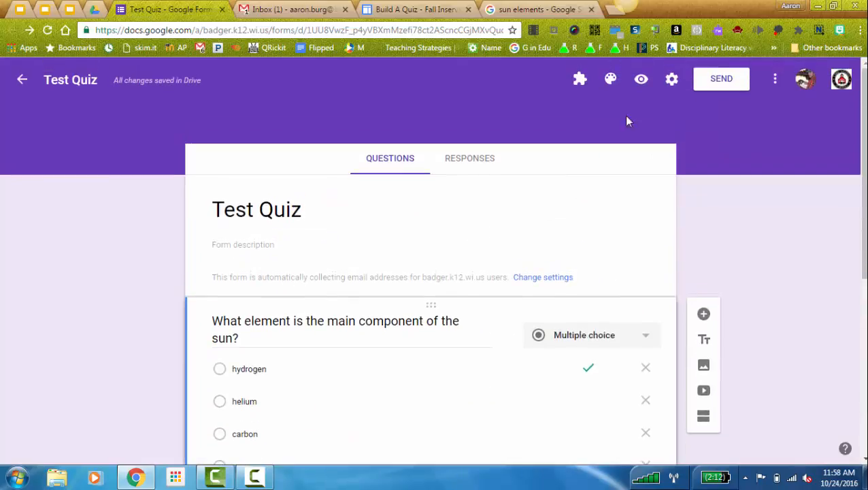
pyautogui.click(672, 81)
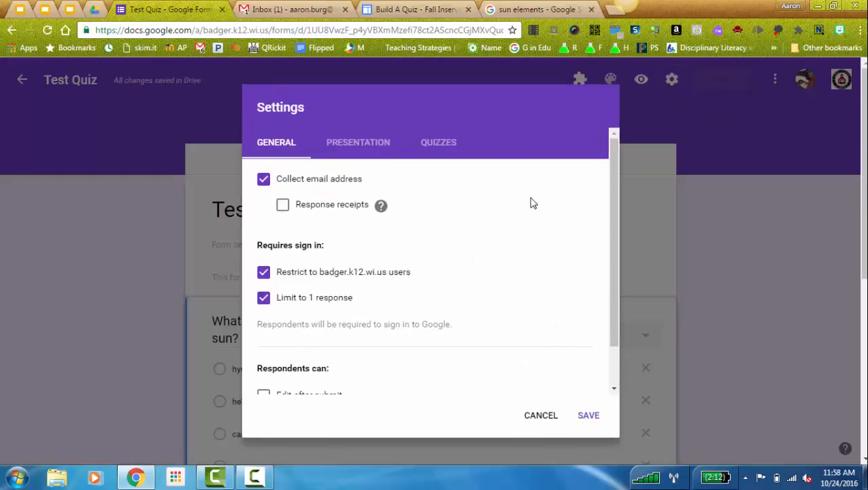
pyautogui.scroll(-2, 529, 205)
pyautogui.scroll(2, 529, 205)
pyautogui.click(353, 149)
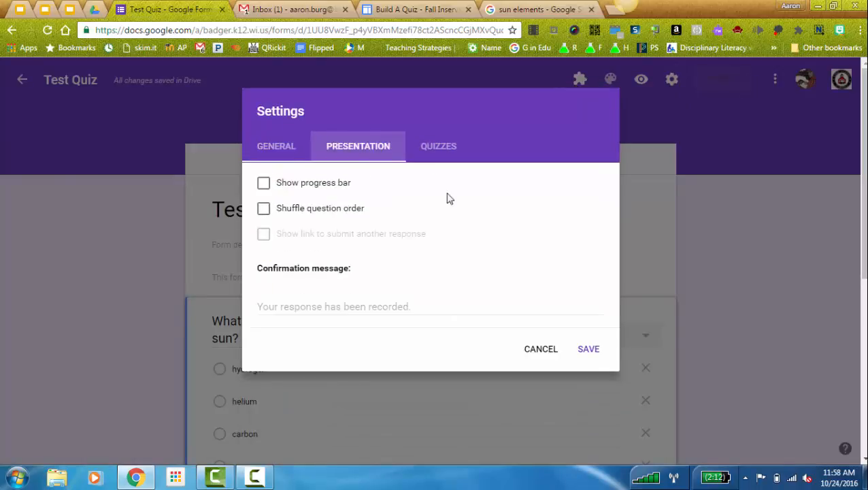
pyautogui.click(262, 211)
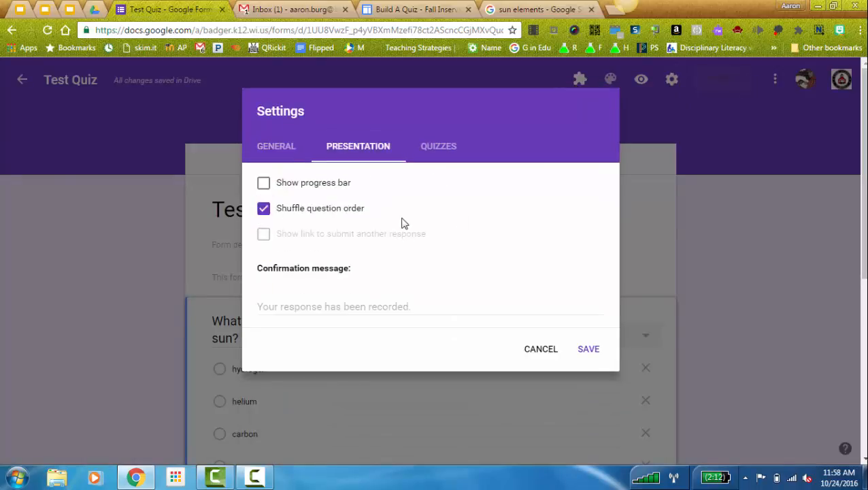
pyautogui.click(591, 351)
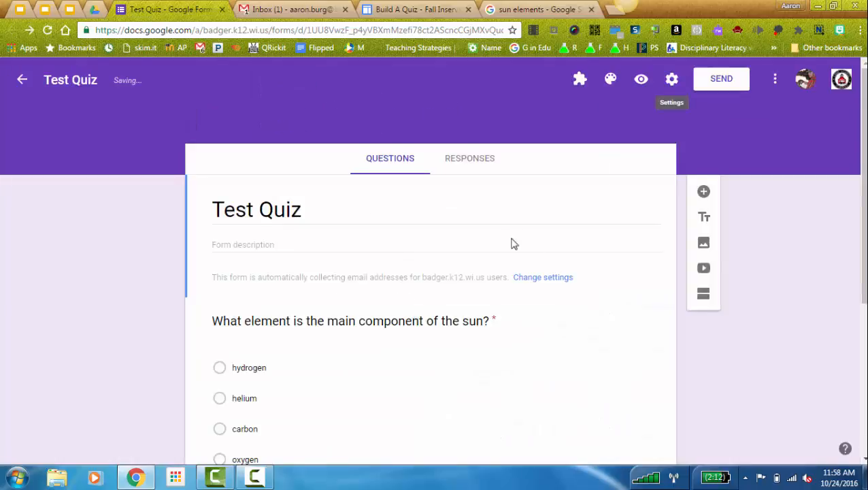
# Preview the quiz as a respondent and examine the questions, their option order and point values
pyautogui.scroll(-3, 512, 243)
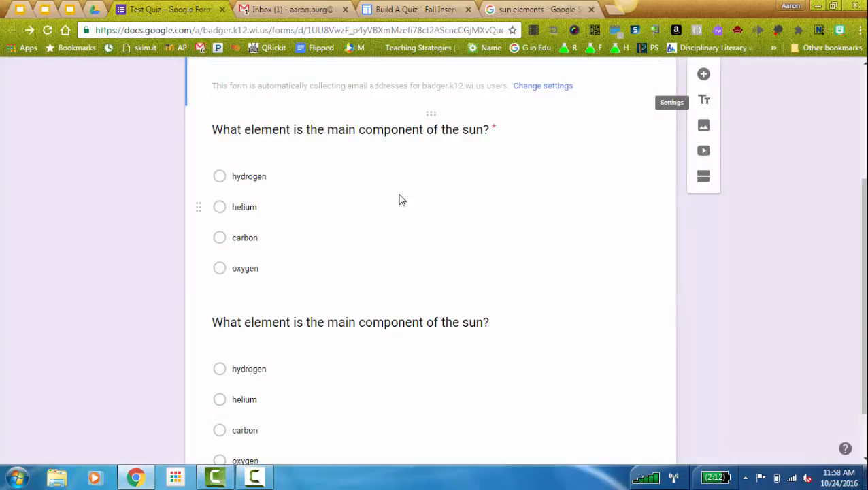
pyautogui.scroll(3, 482, 196)
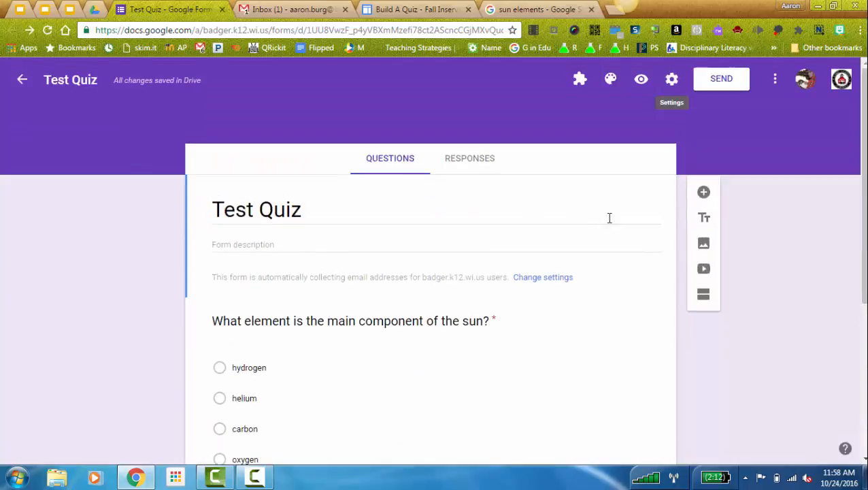
pyautogui.click(642, 82)
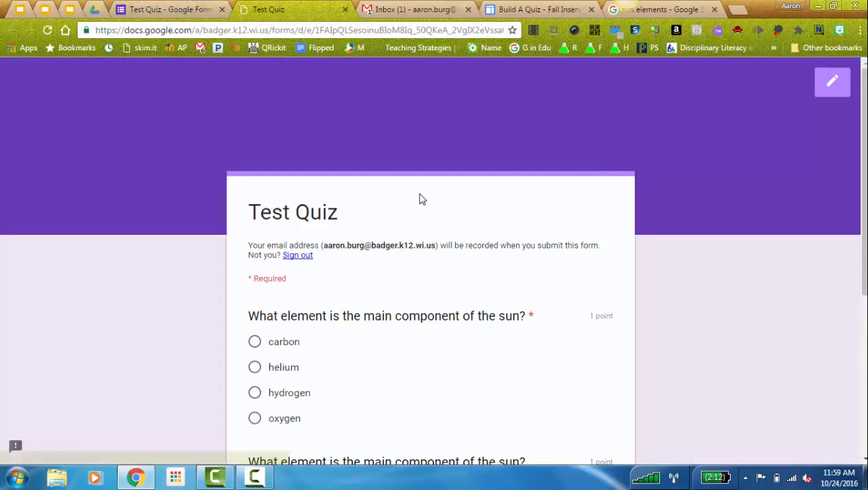
pyautogui.scroll(-5, 477, 218)
pyautogui.scroll(3, 594, 257)
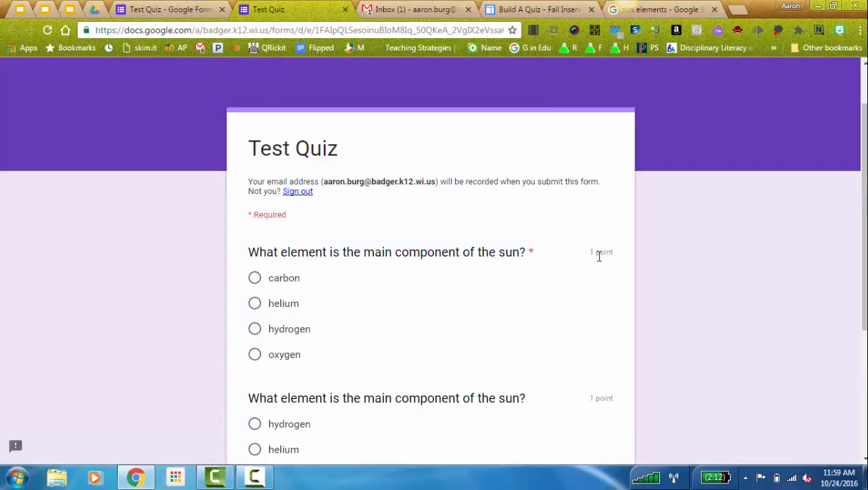
pyautogui.scroll(-1, 599, 262)
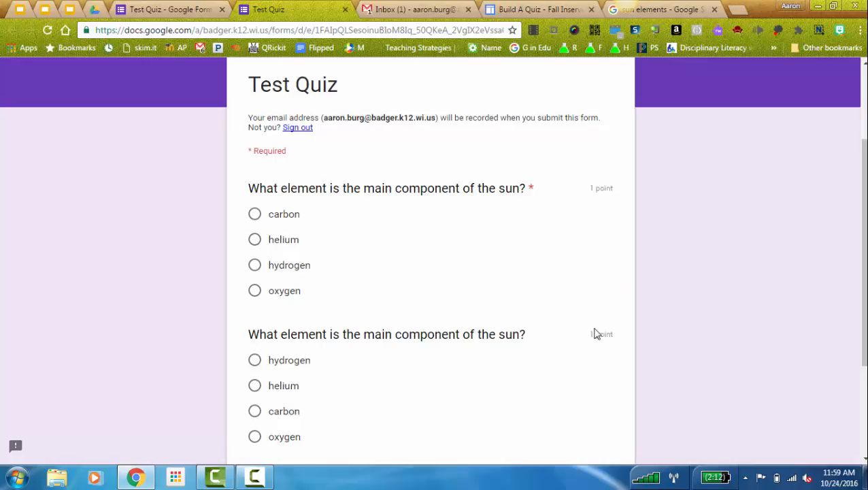
pyautogui.scroll(-2, 593, 333)
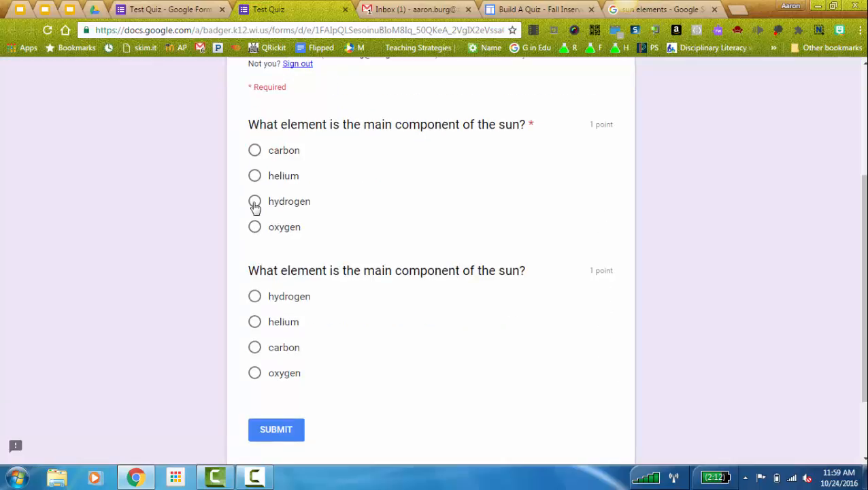
# Answer the first previewed question with hydrogen and the second with helium, and submit the quiz
pyautogui.click(255, 203)
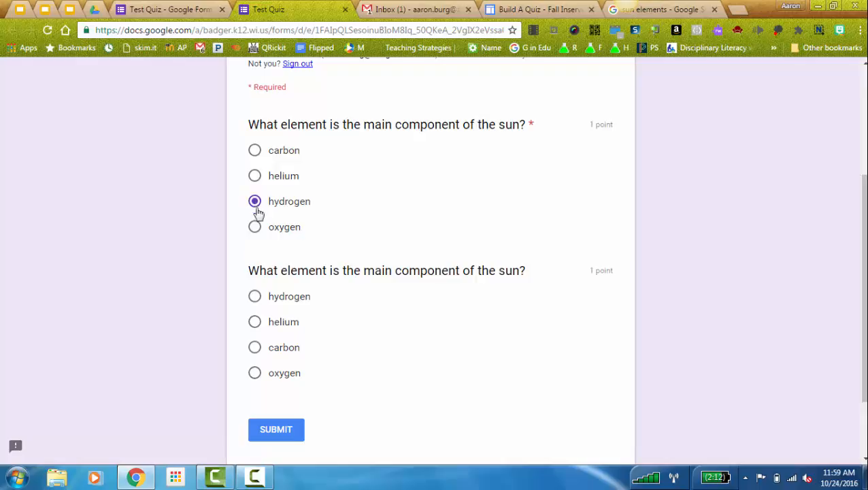
pyautogui.click(255, 324)
pyautogui.click(277, 435)
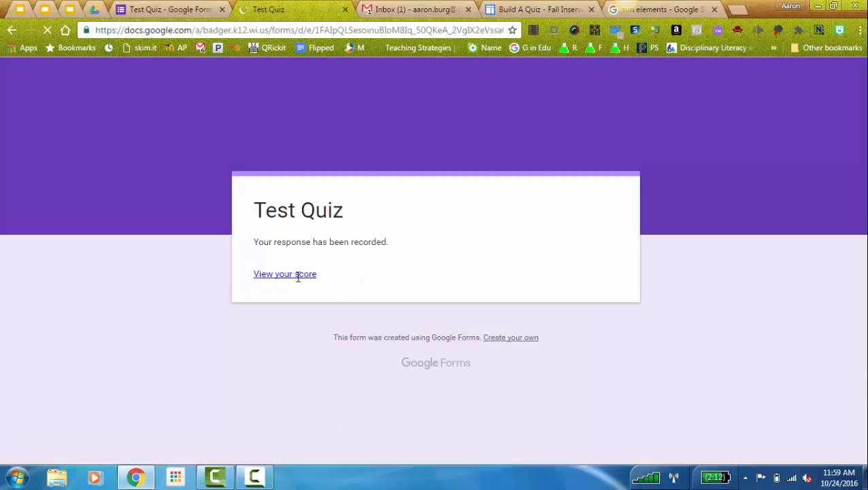
# View the score of the submitted quiz and examine the total points, marked answers and correct-answer feedback
pyautogui.click(297, 274)
pyautogui.scroll(-2, 467, 271)
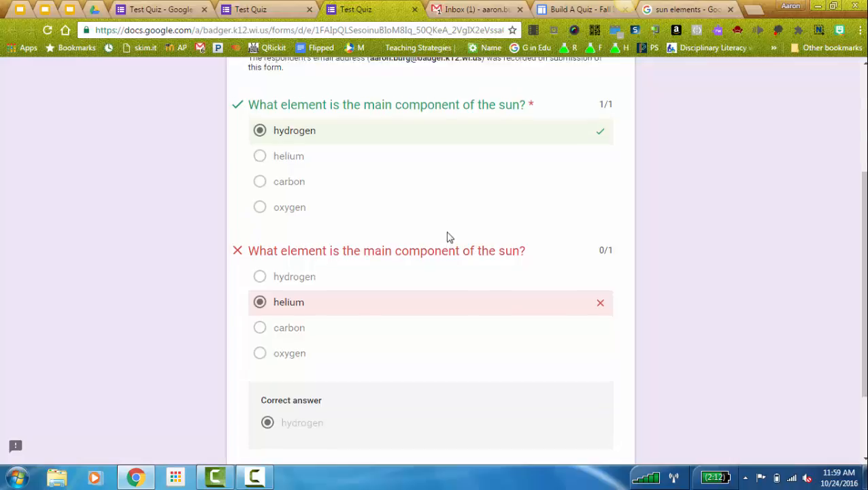
pyautogui.scroll(1, 470, 251)
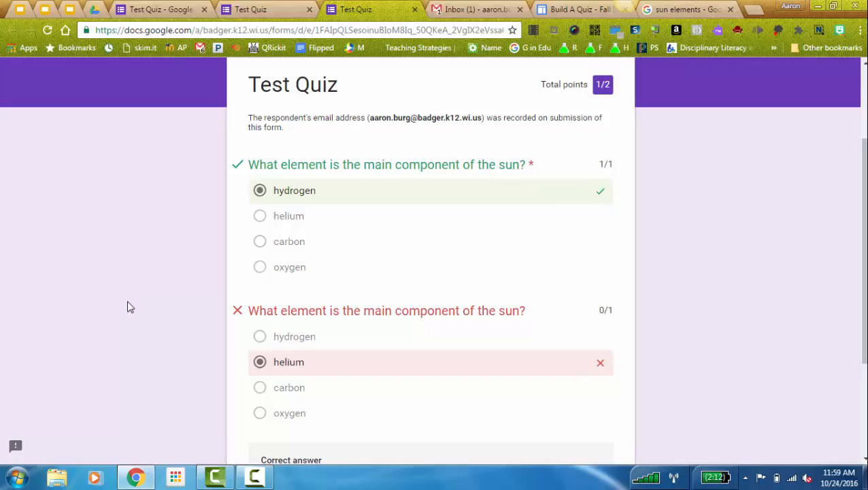
pyautogui.scroll(-2, 122, 302)
pyautogui.scroll(-2, 121, 297)
pyautogui.scroll(3, 121, 301)
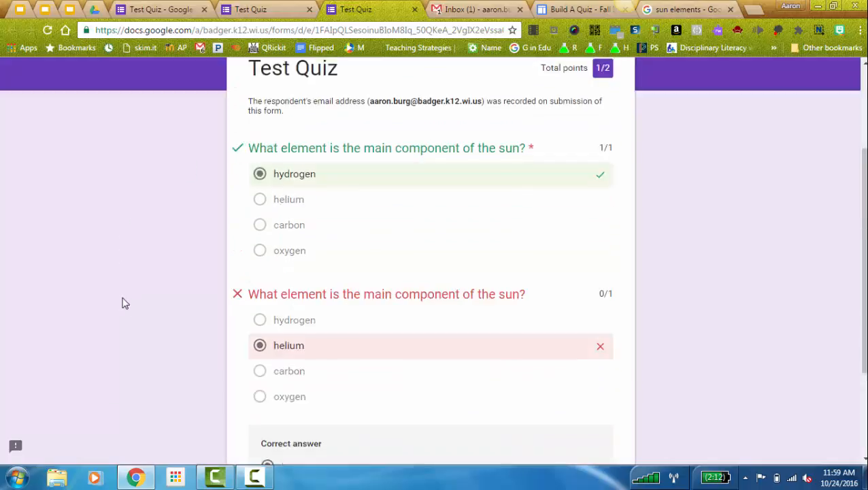
pyautogui.scroll(2, 148, 303)
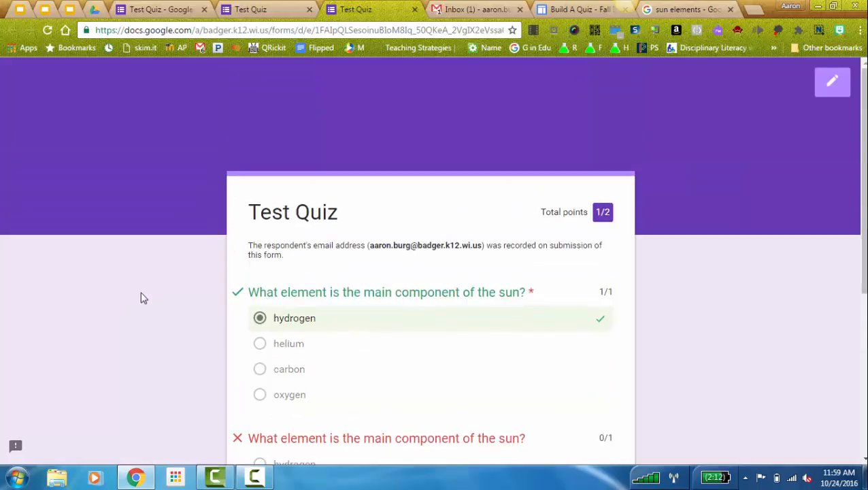
pyautogui.scroll(-2, 150, 296)
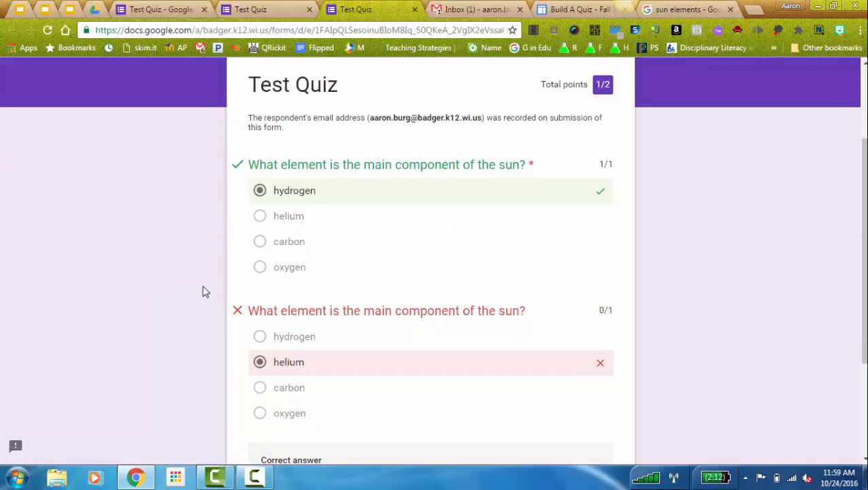